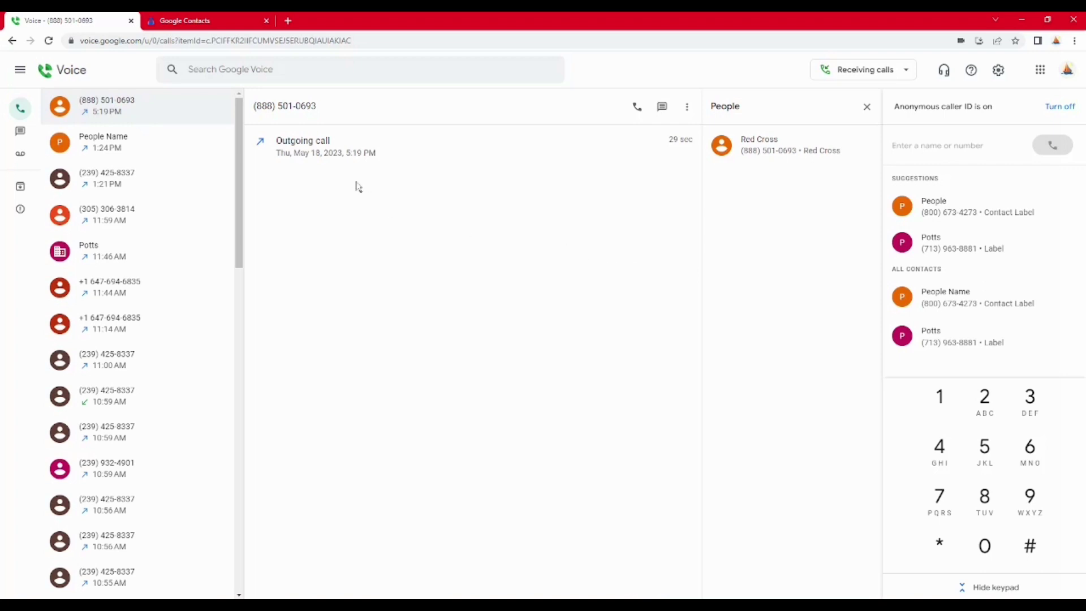
Step: View the call details of the People Name and the most recent Red Cross entries in the call history
click(151, 147)
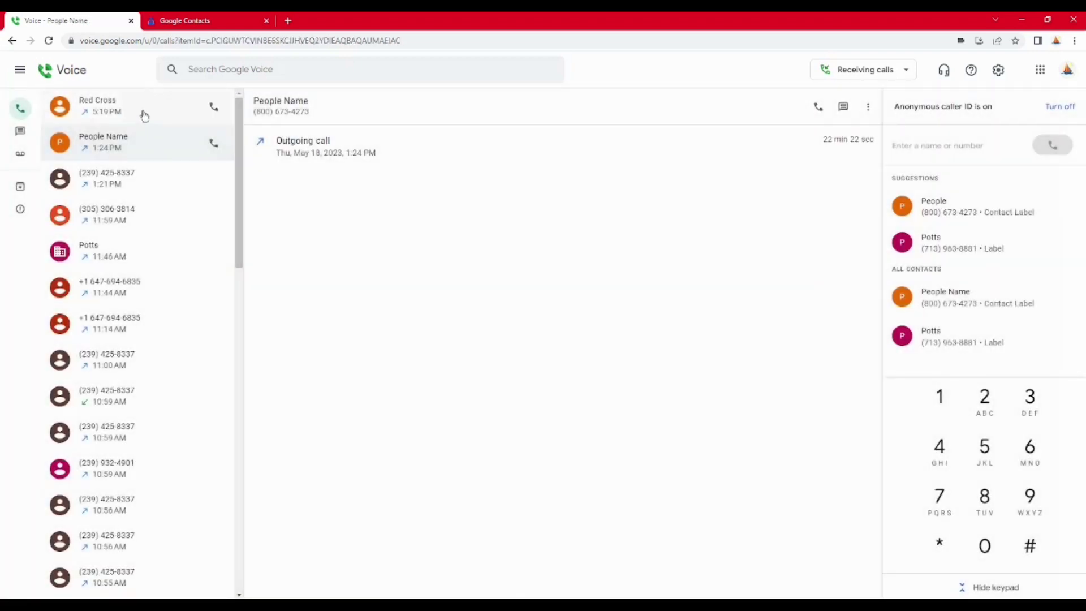
click(144, 115)
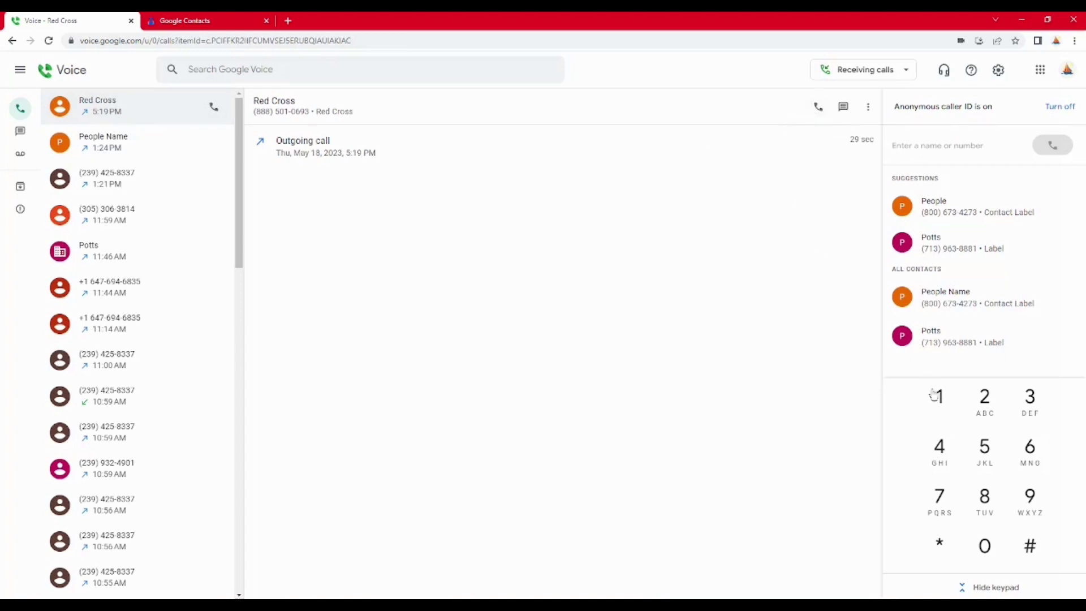
Step: Enter a six-digit test number in the call field using the dial pad
click(942, 411)
click(939, 447)
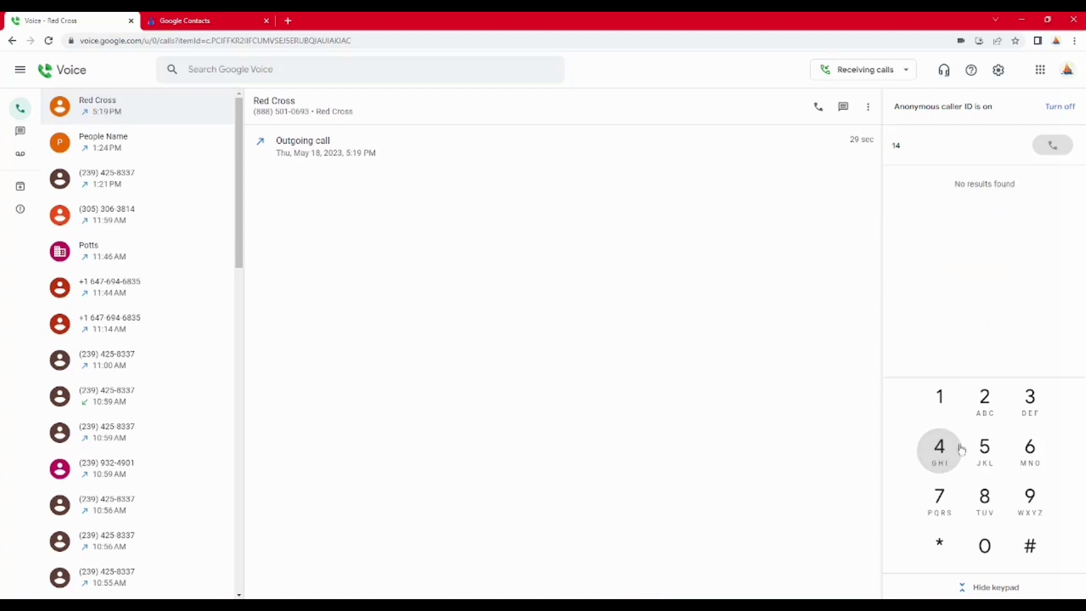
click(981, 447)
click(984, 396)
click(978, 397)
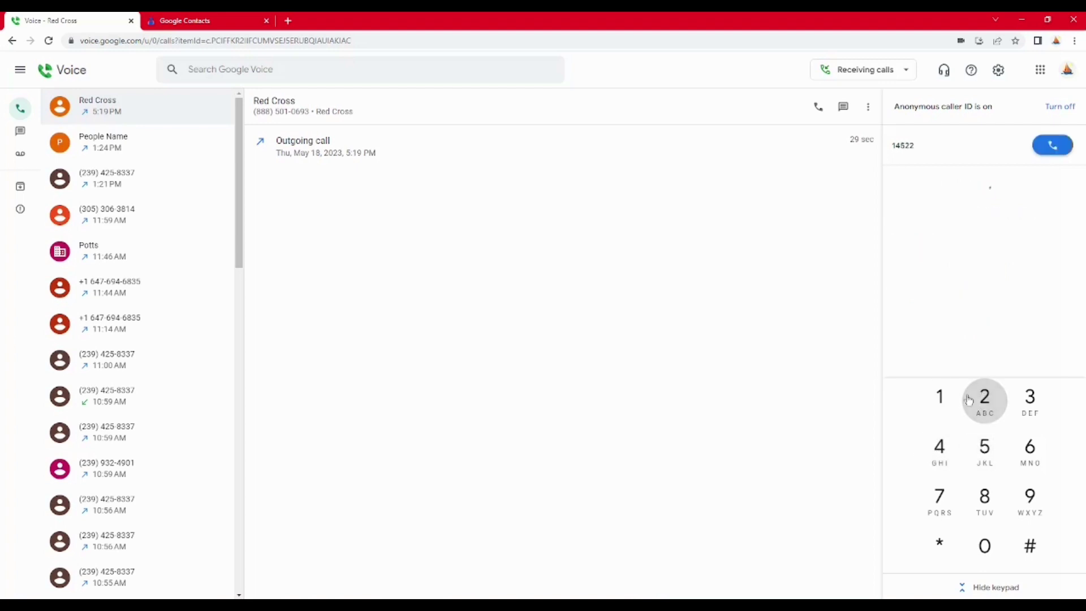
click(947, 401)
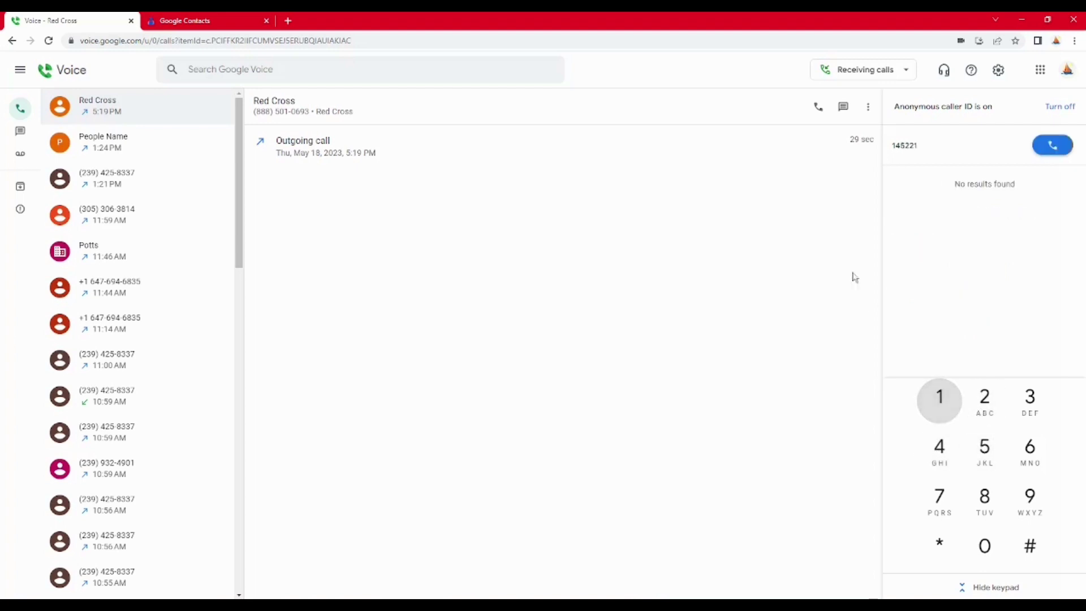
Step: Call Red Cross from its call entry, sending the digit 2 on the in-call keypad before hanging up
click(818, 106)
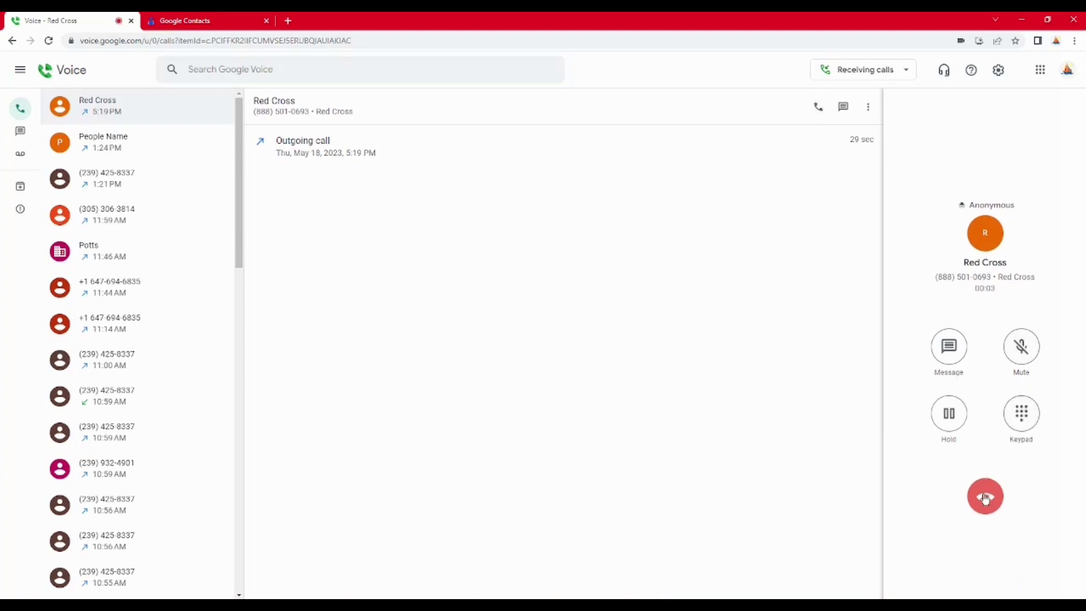
click(1022, 415)
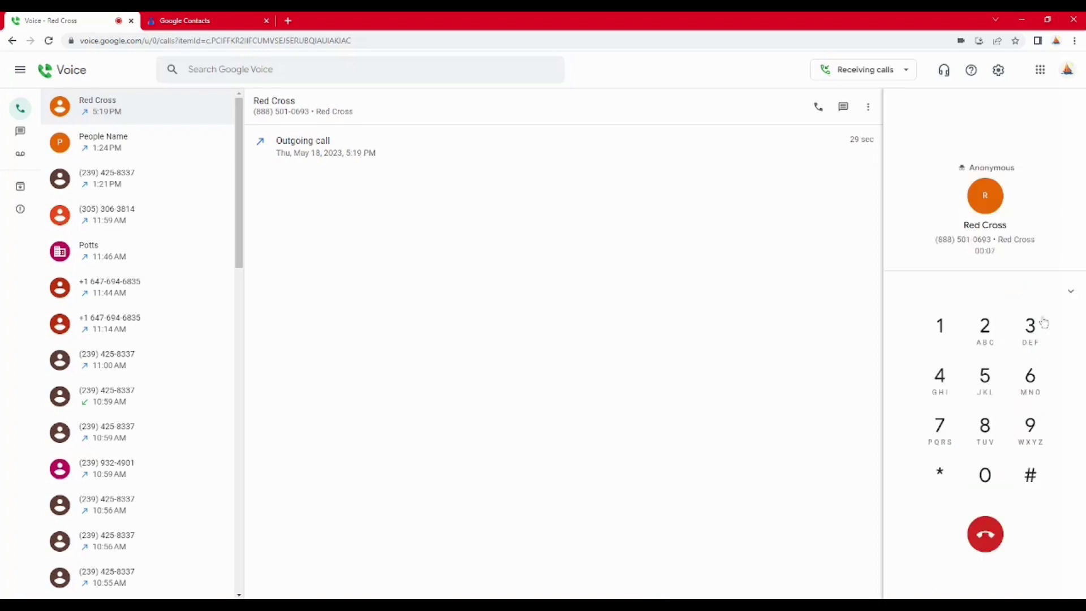
click(1070, 291)
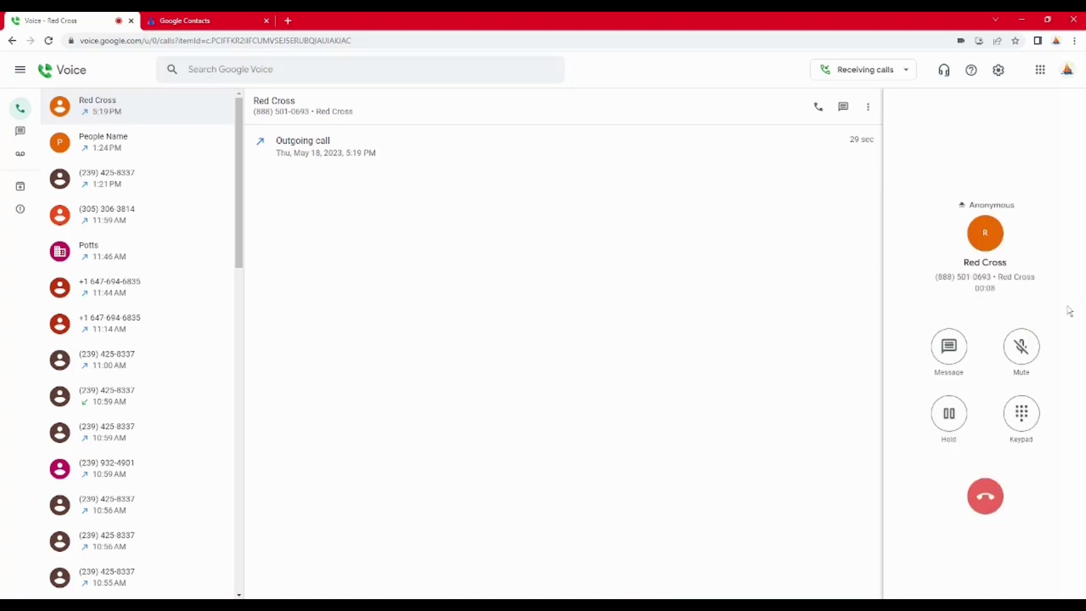
click(1020, 423)
click(984, 331)
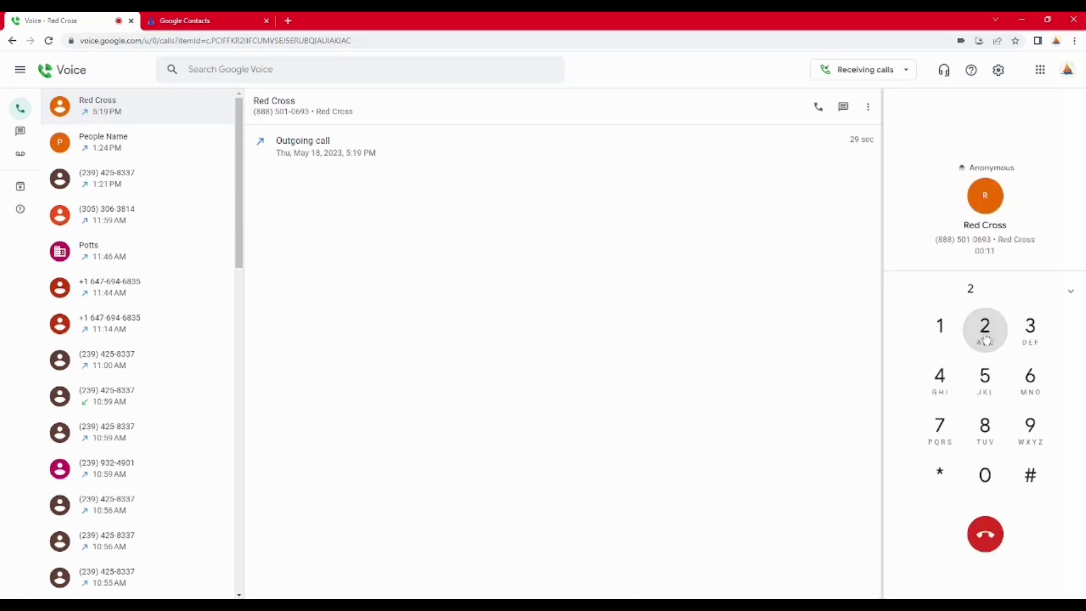
click(985, 531)
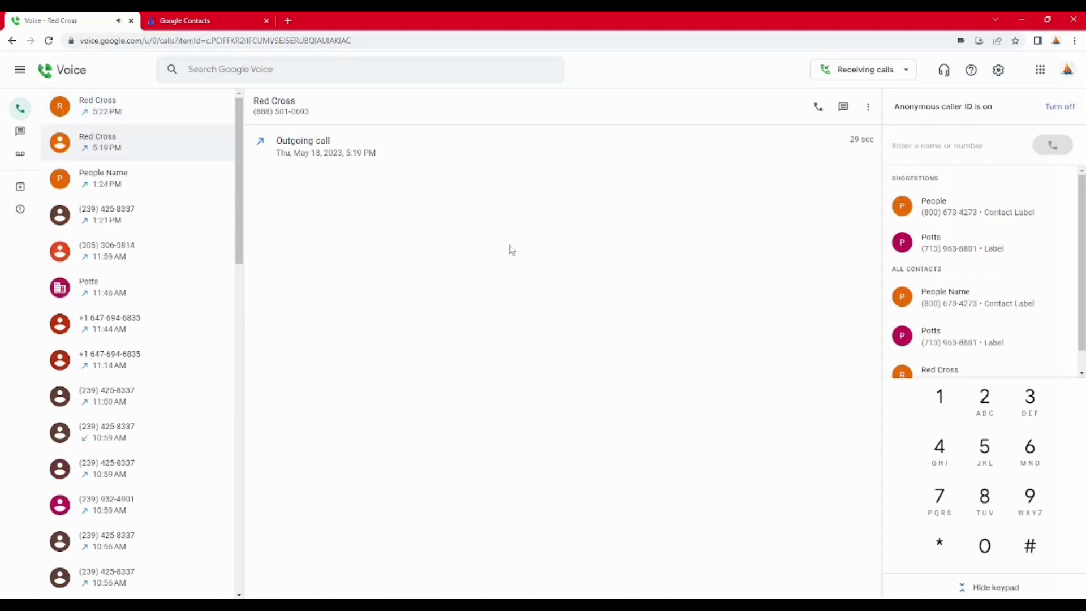
Step: Send Red Cross two text messages reading "123" and "123abc"
click(20, 130)
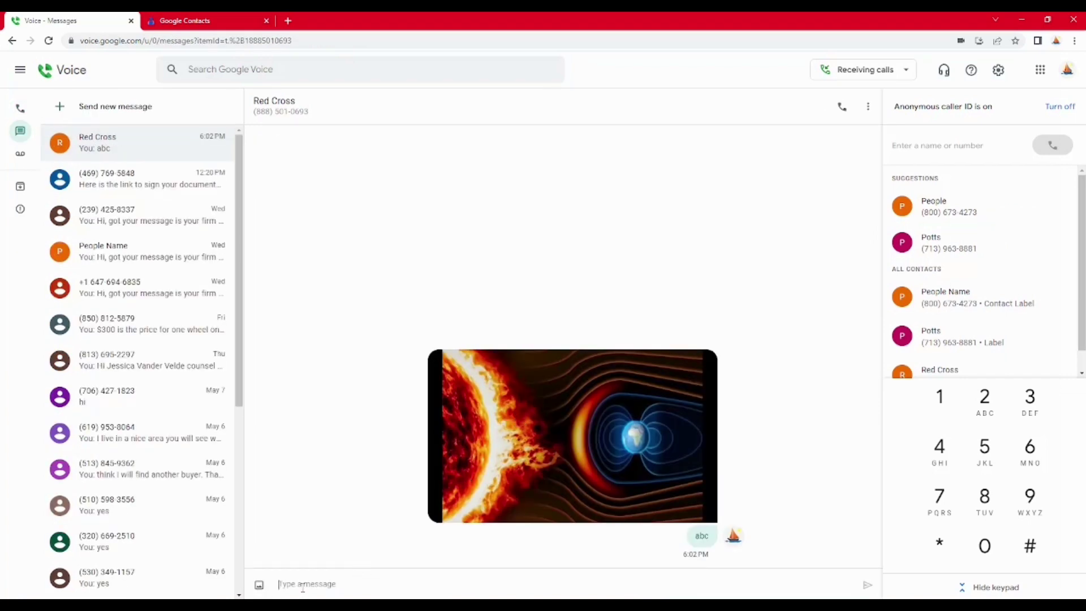
text(123)
key(Return)
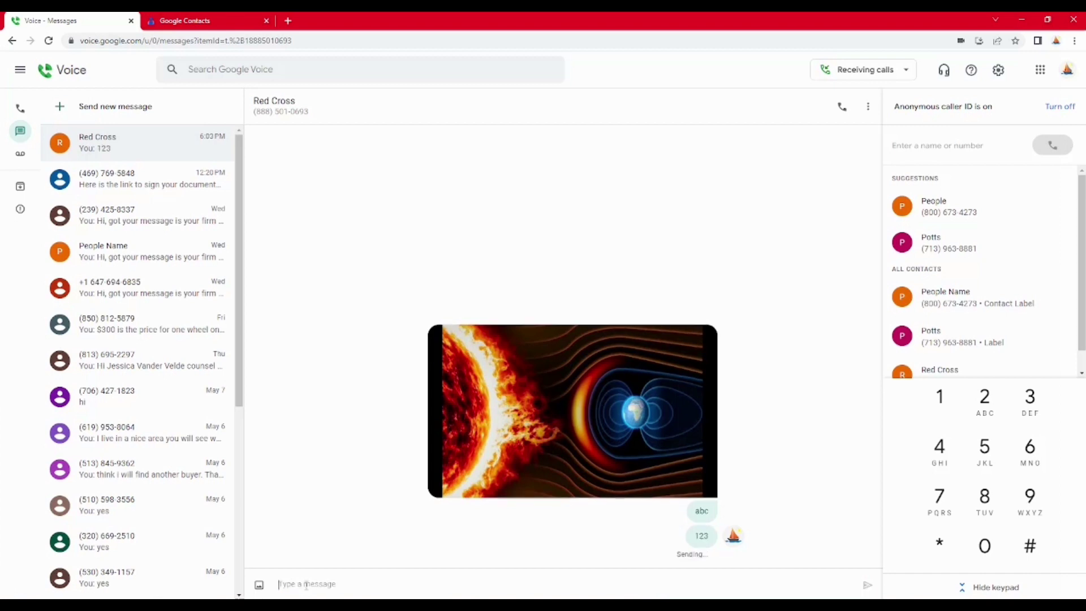
text(123abc)
key(Return)
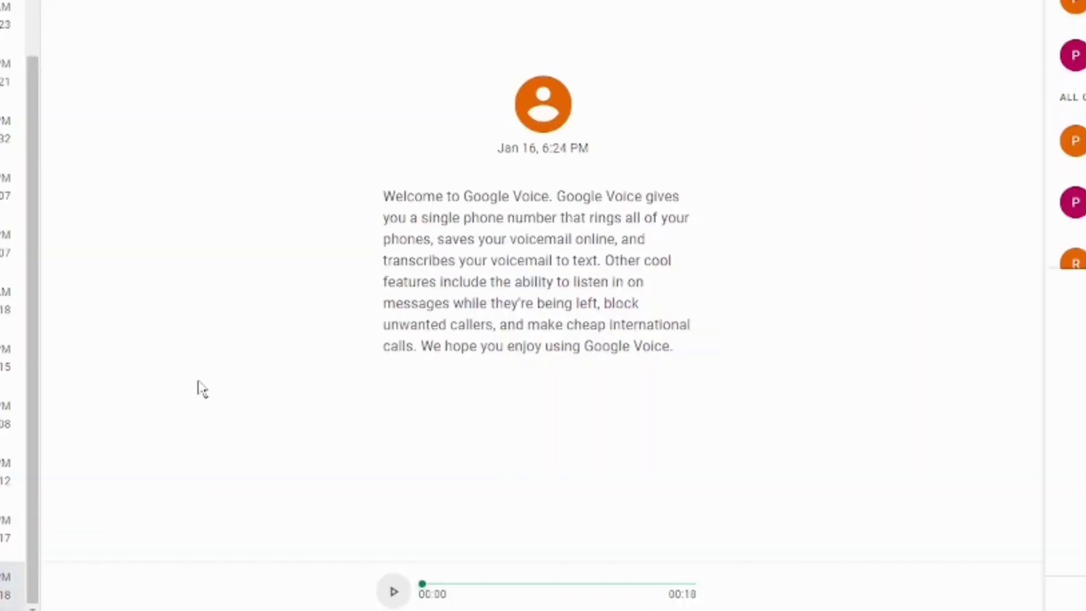
Step: Play the Google Voice welcome voicemail
click(387, 578)
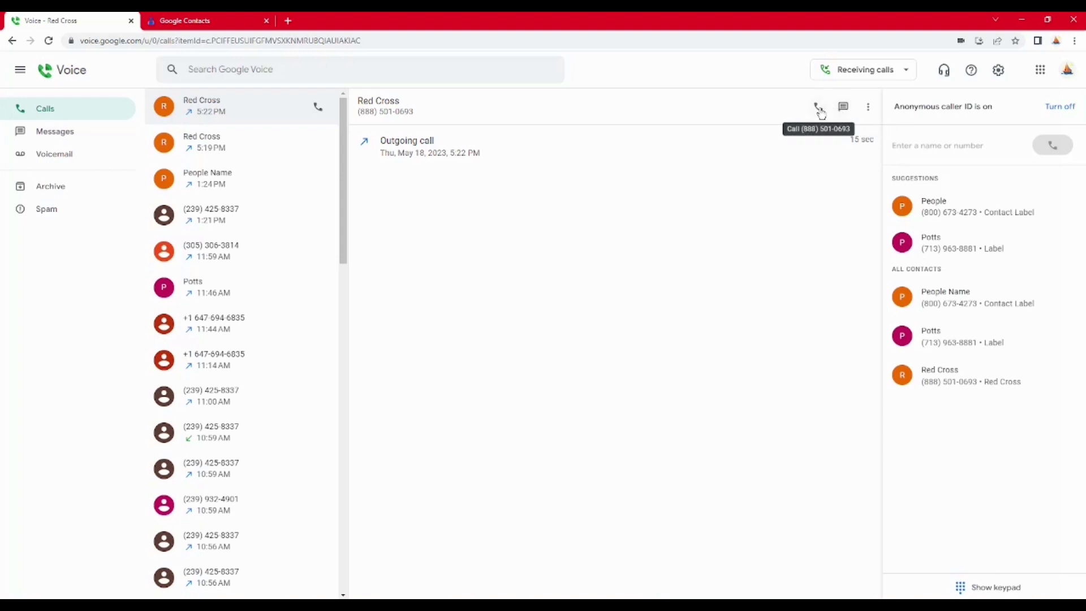
Step: Place and end two calls to Red Cross from its call entry, and open a new message to it
click(958, 381)
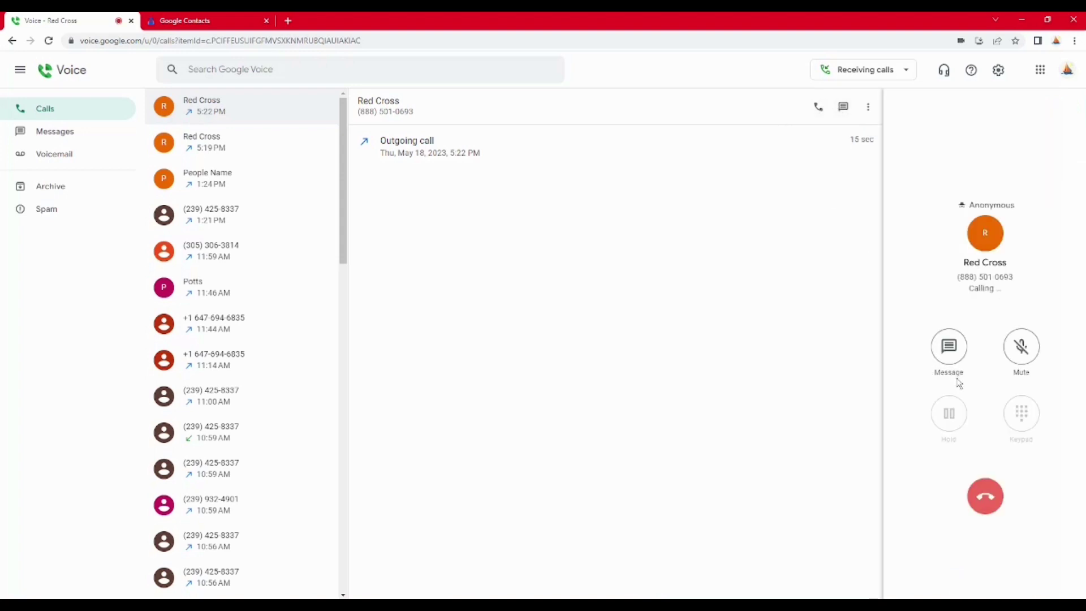
click(985, 495)
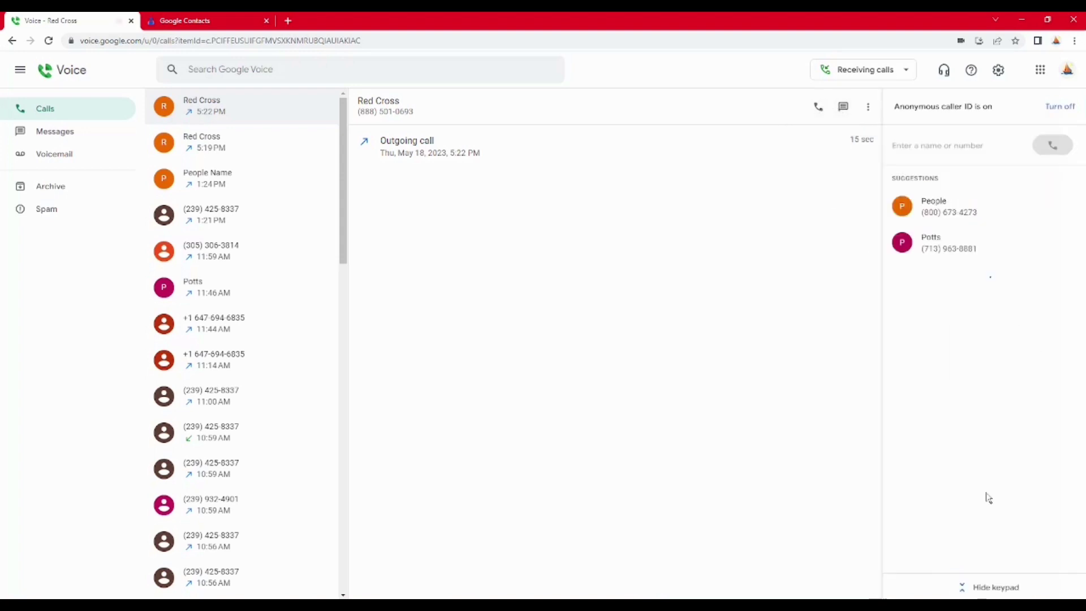
click(818, 108)
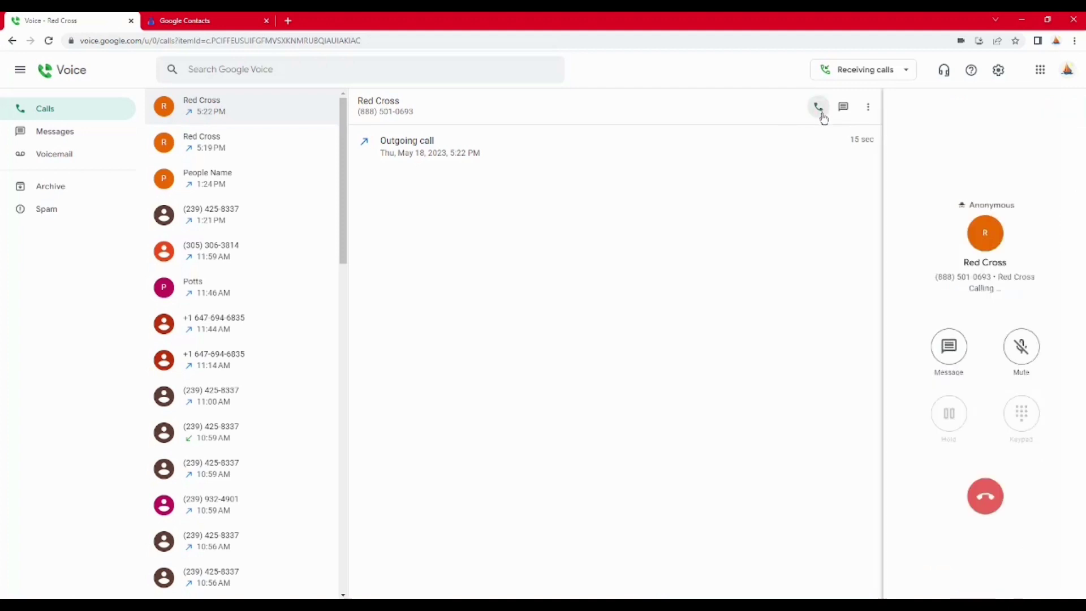
click(990, 493)
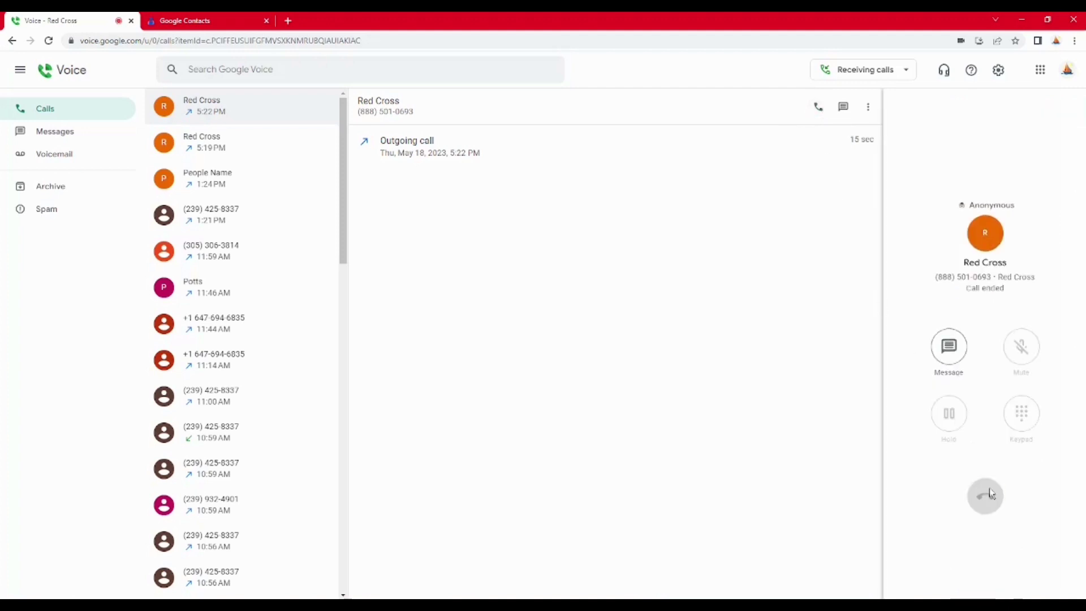
click(842, 107)
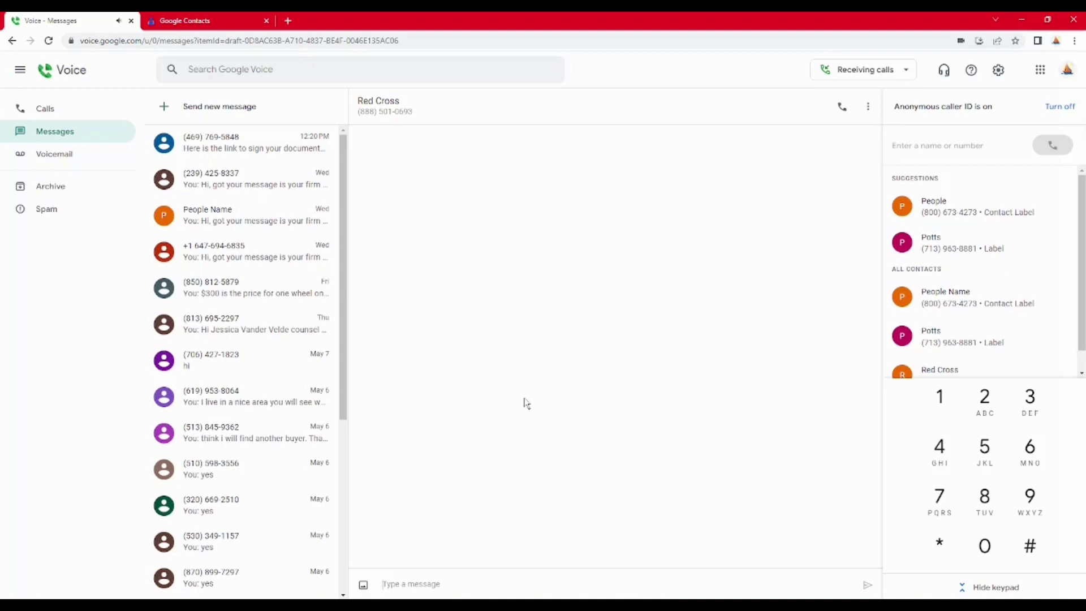
Step: Permanently delete the most recent Red Cross call, made at 5:24 PM, from the call history
click(58, 109)
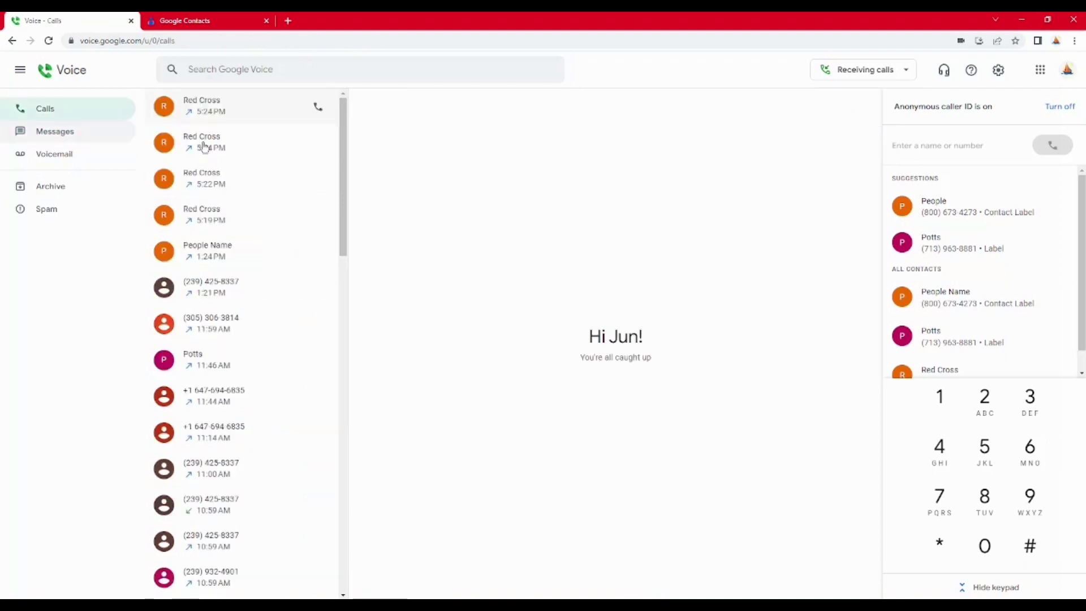
click(205, 111)
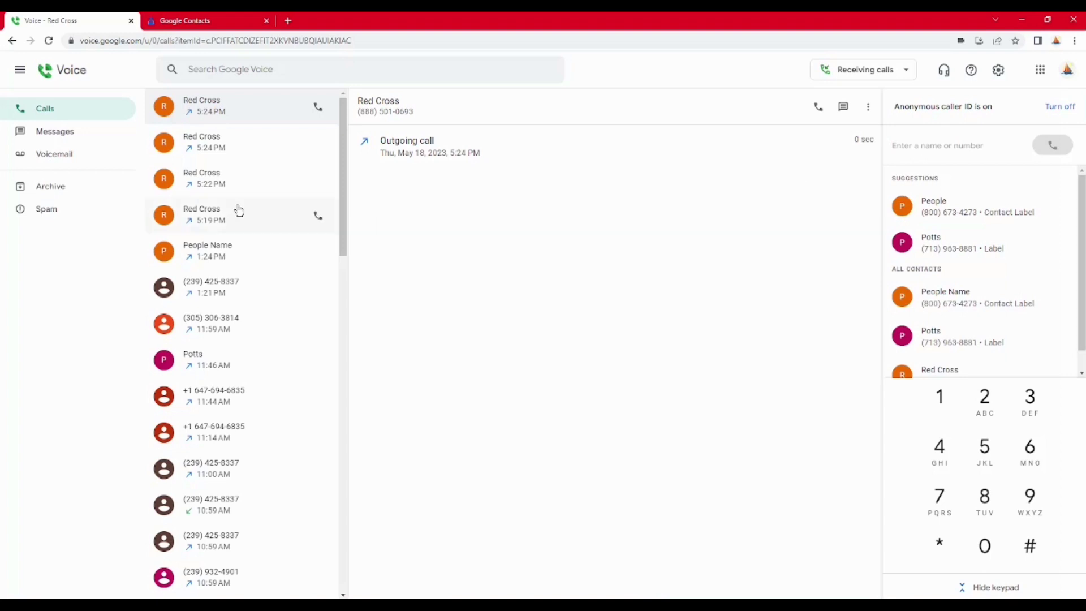
click(868, 107)
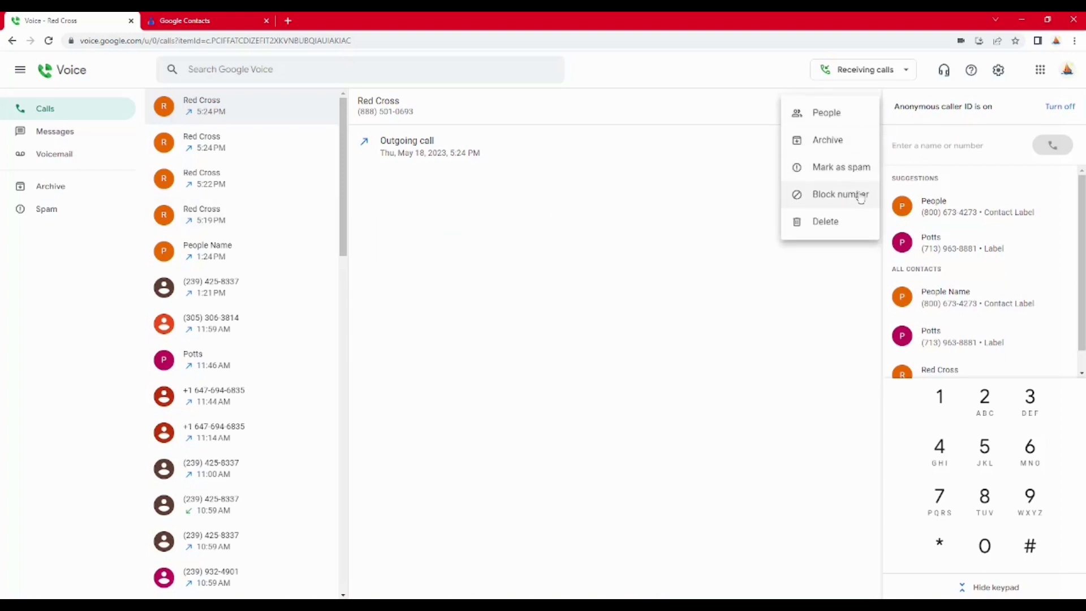
click(849, 228)
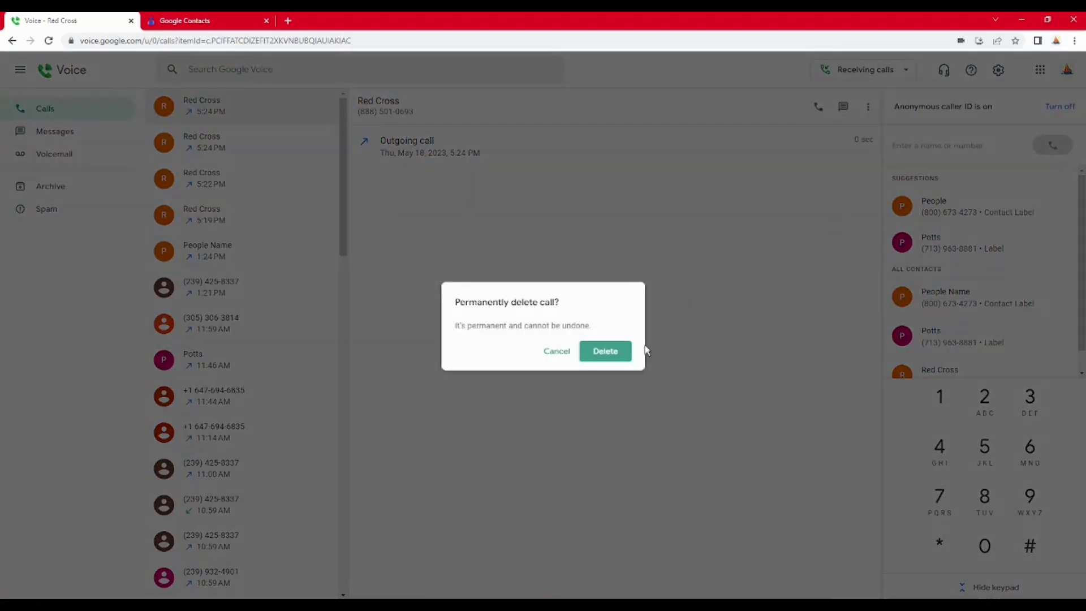
click(622, 350)
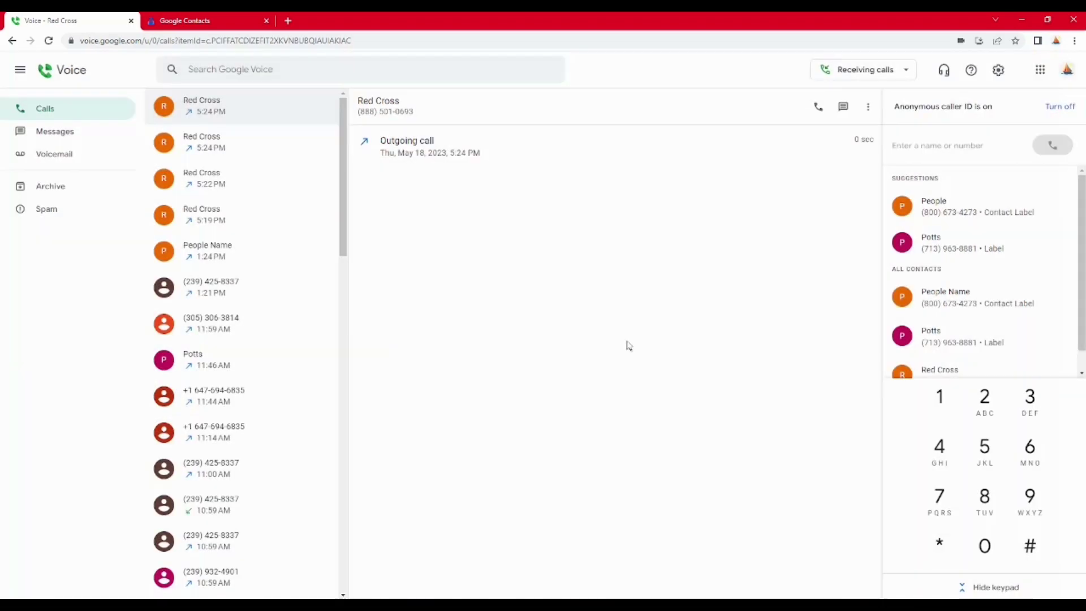
Step: Add the number of the selected Red Cross call as a contact named "red cross name" with the label "red label"
click(868, 109)
click(852, 115)
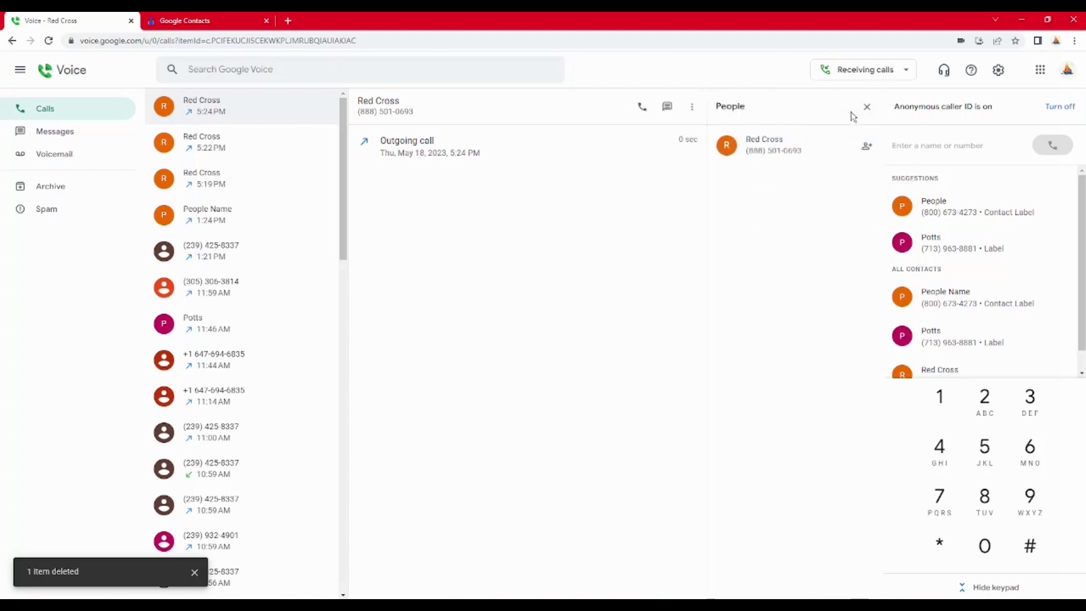
click(867, 147)
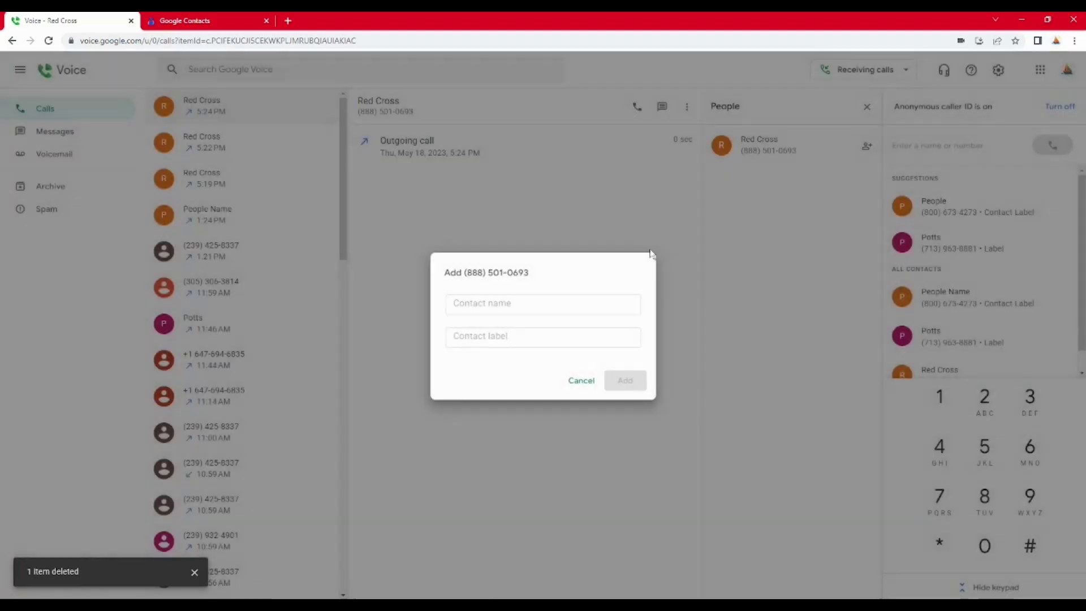
click(487, 304)
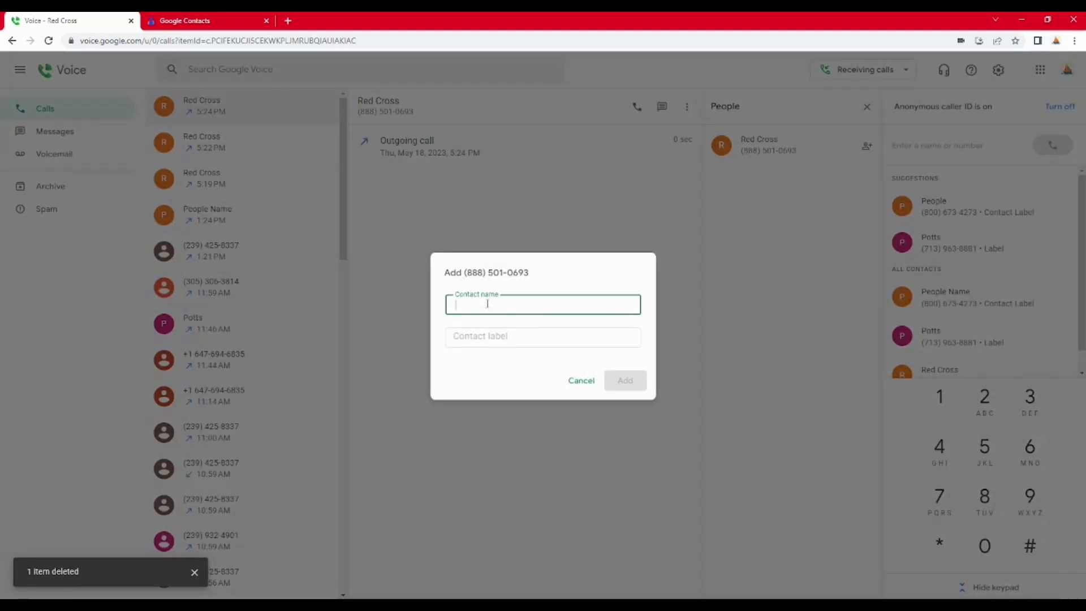
text(red cros)
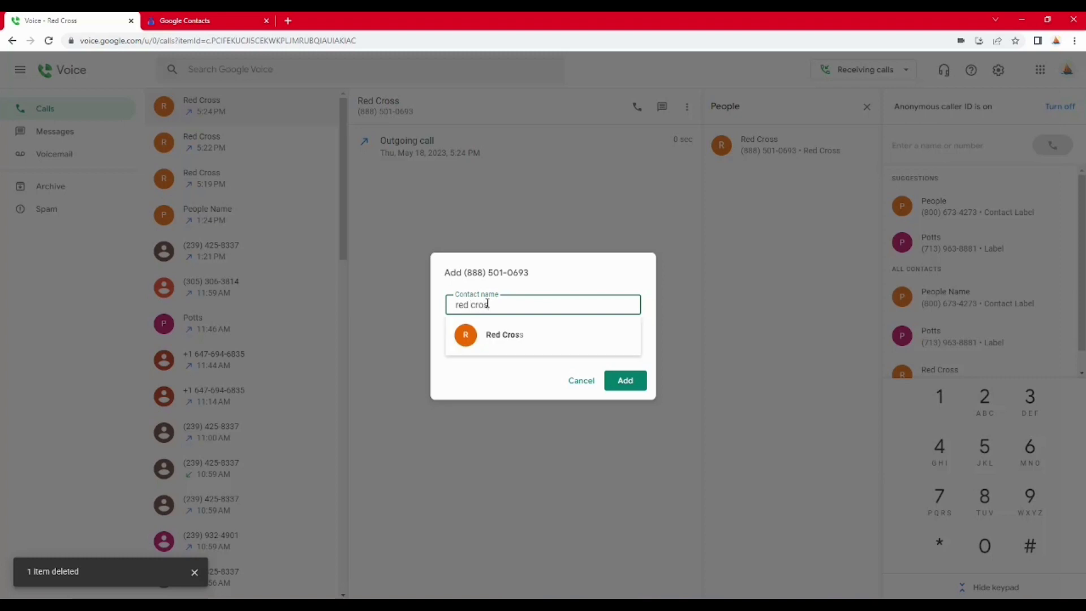
text(s name)
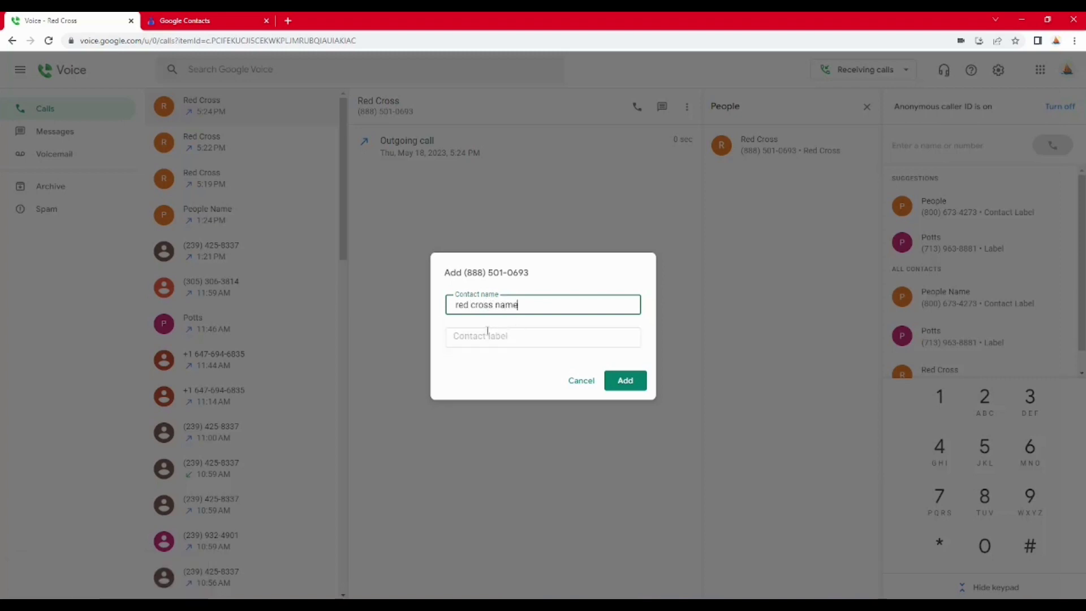
click(486, 334)
text(red)
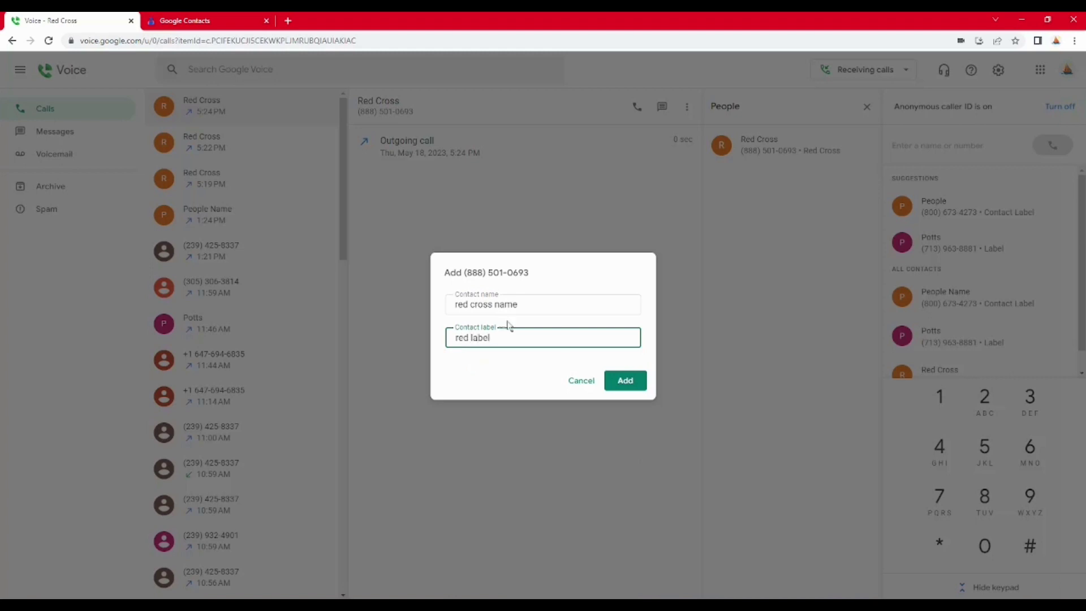
text( label)
click(625, 379)
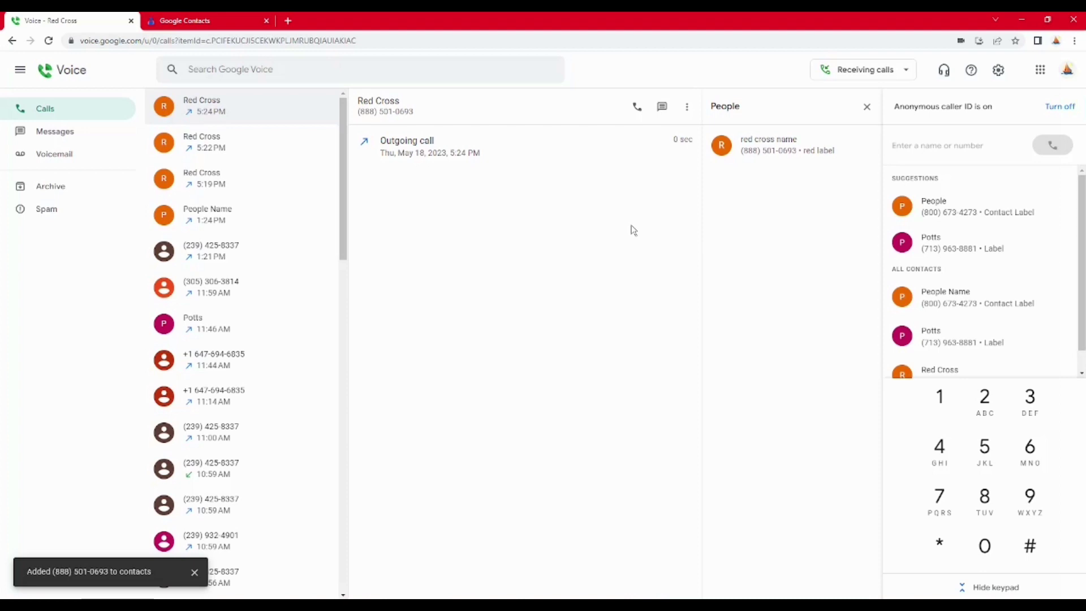
Step: Call the second suggested contact and hang up
click(955, 235)
click(984, 495)
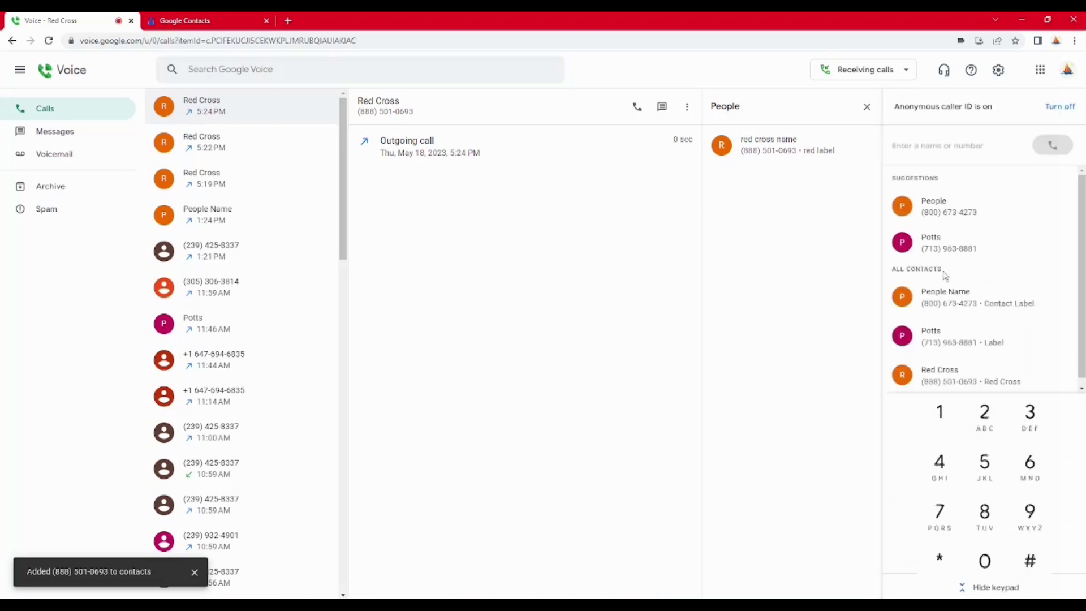
Step: Switch to Google Contacts, refresh the contact list and view the Duracell Direct USA entry under Other contacts
click(206, 20)
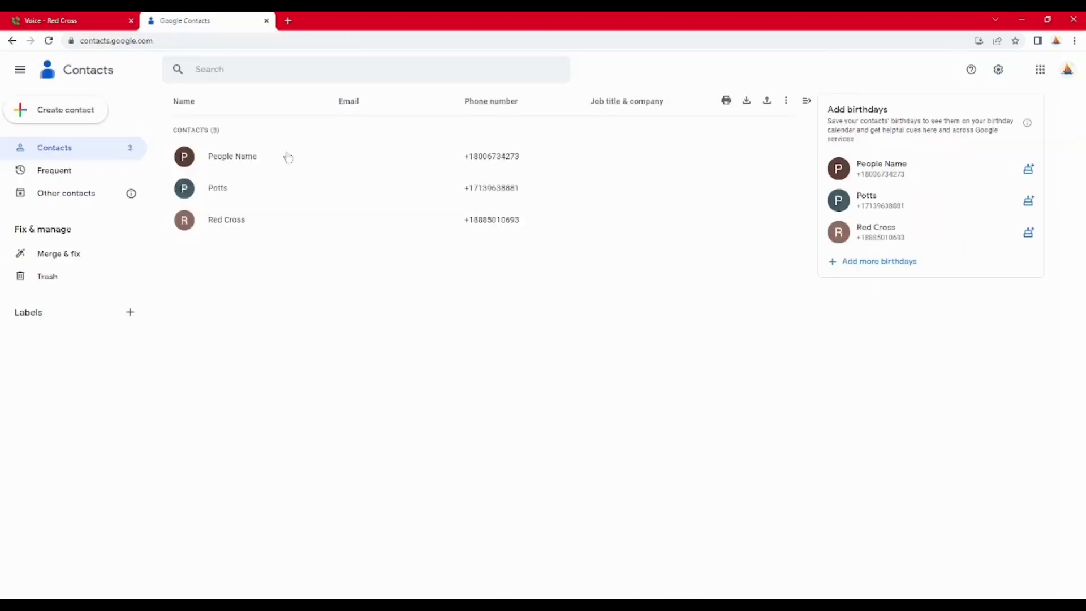
click(49, 40)
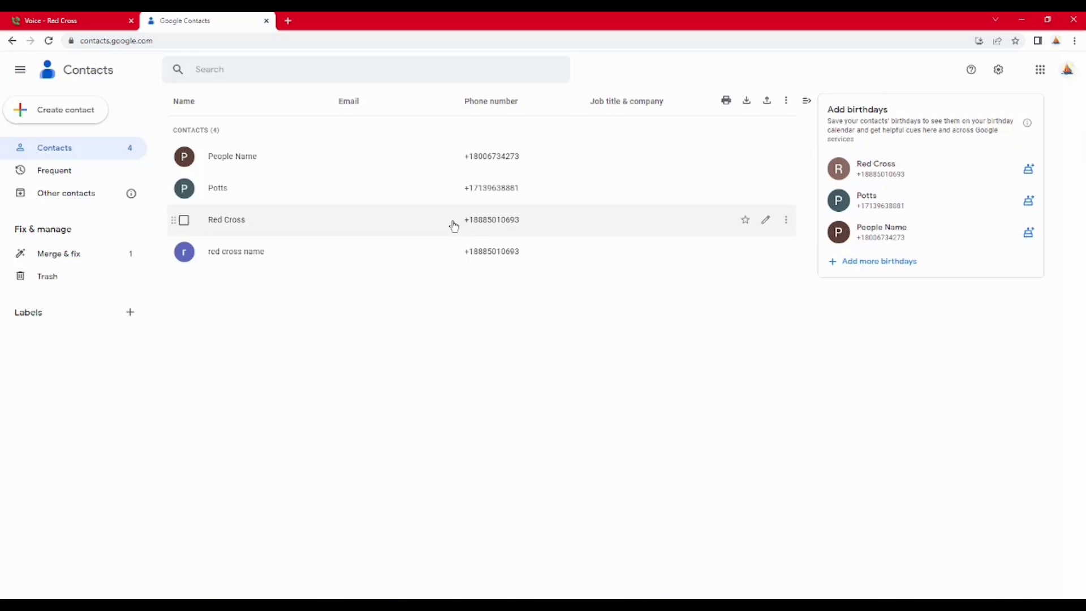
click(67, 195)
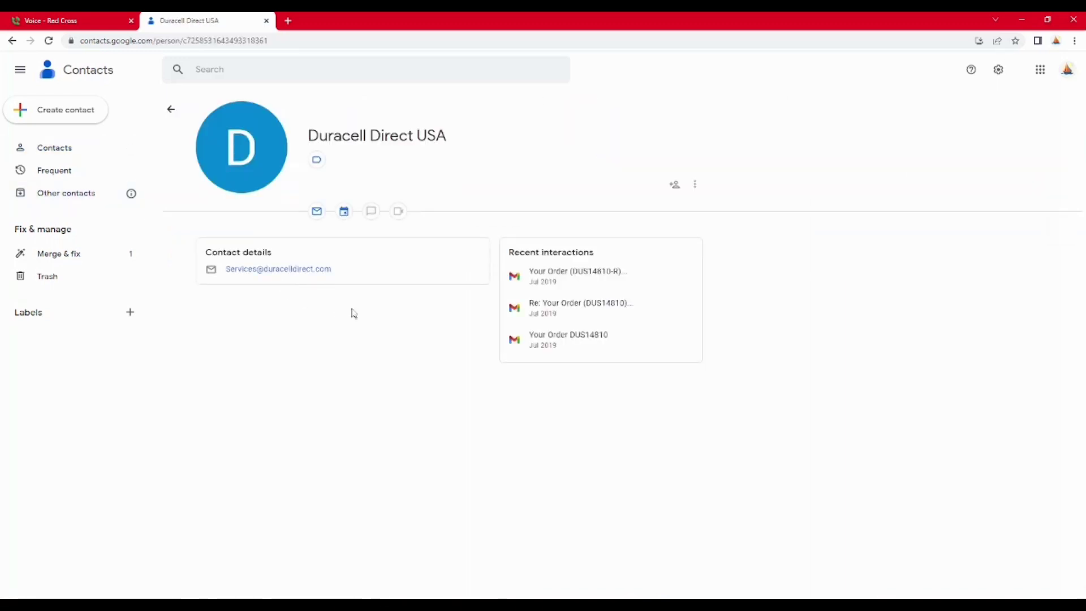
Step: Delete the "red cross name" contact from the contact list by moving it to the trash
click(52, 147)
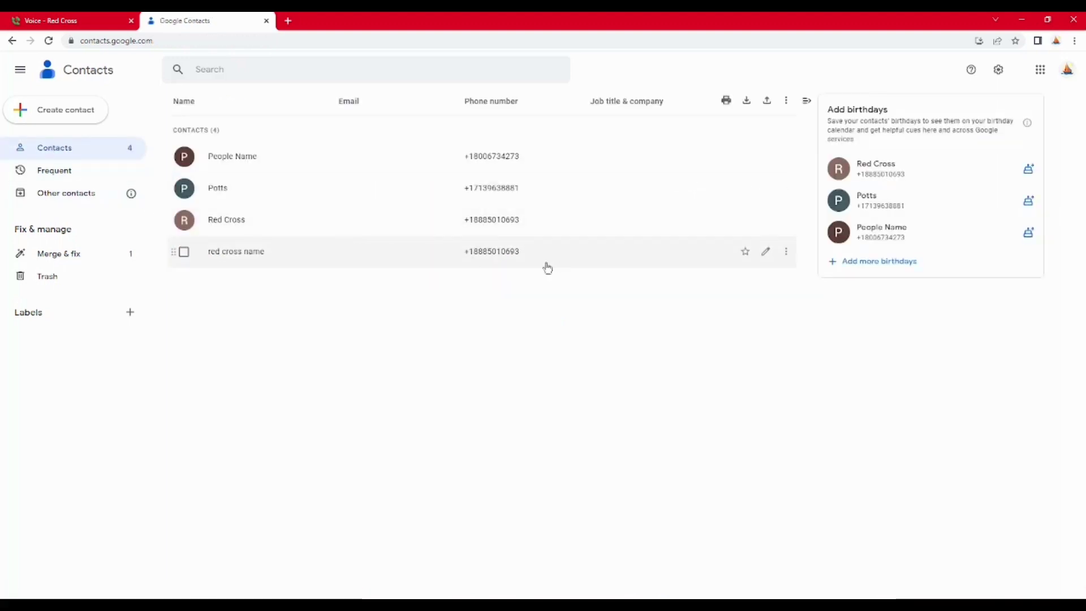
click(498, 252)
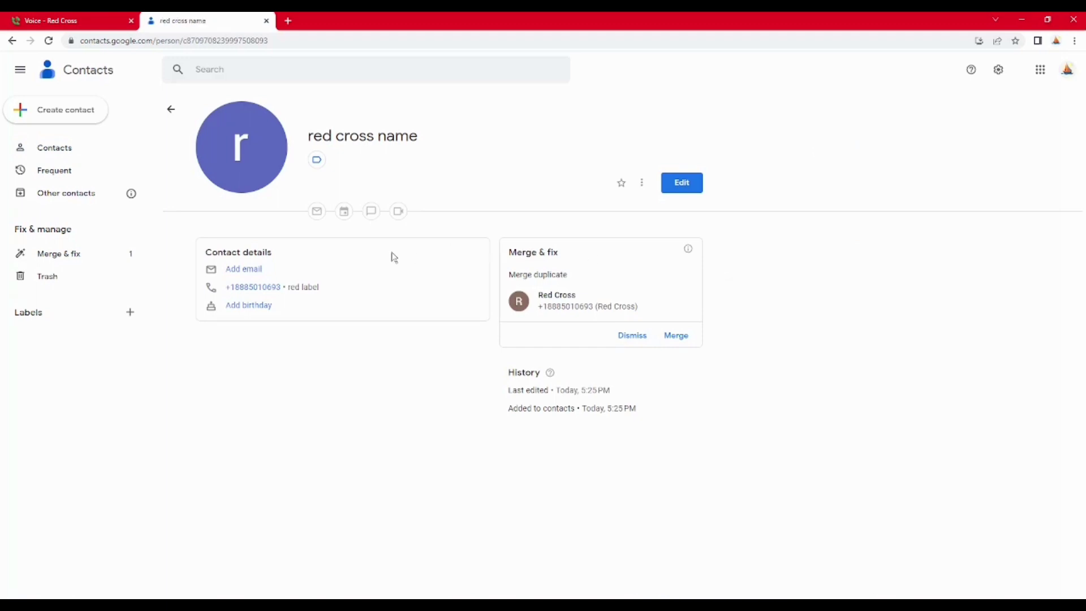
click(640, 184)
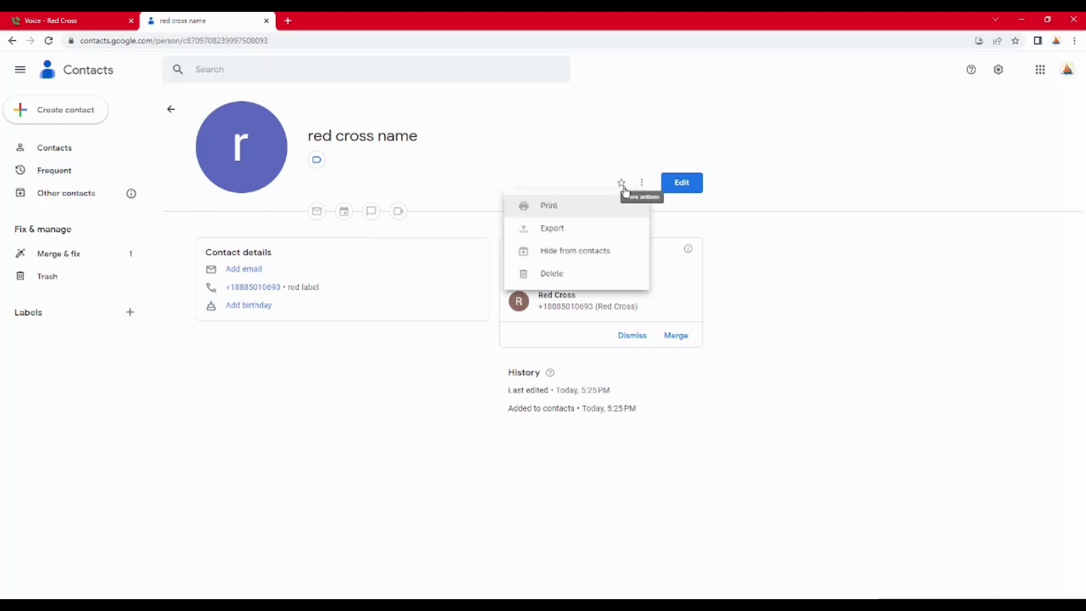
click(554, 276)
click(651, 361)
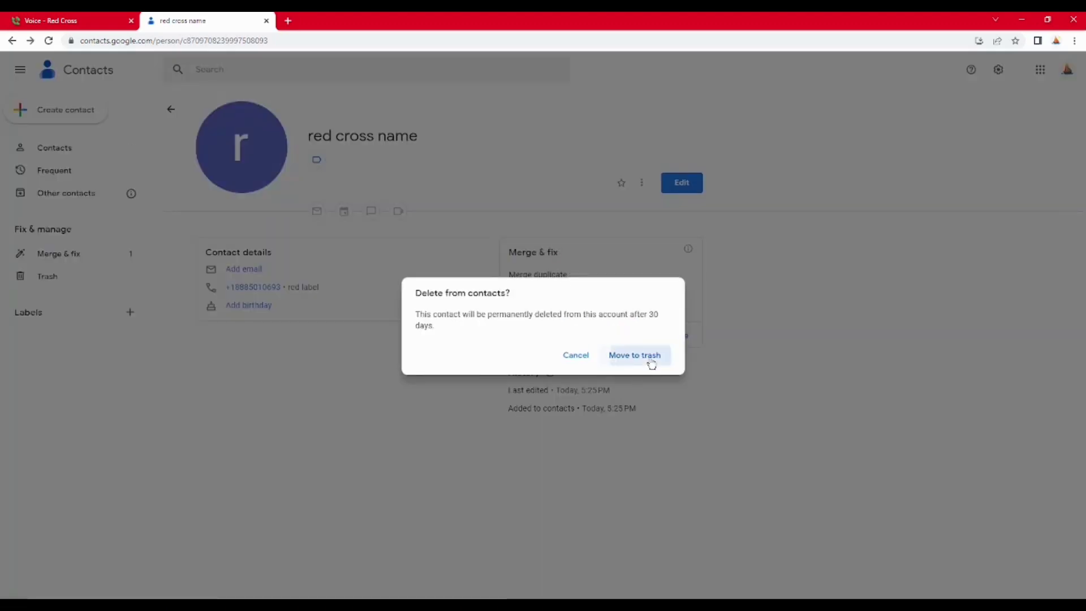
Step: Switch to Google Voice, collapse the main navigation to icons only, and look through the list of Google apps
click(100, 17)
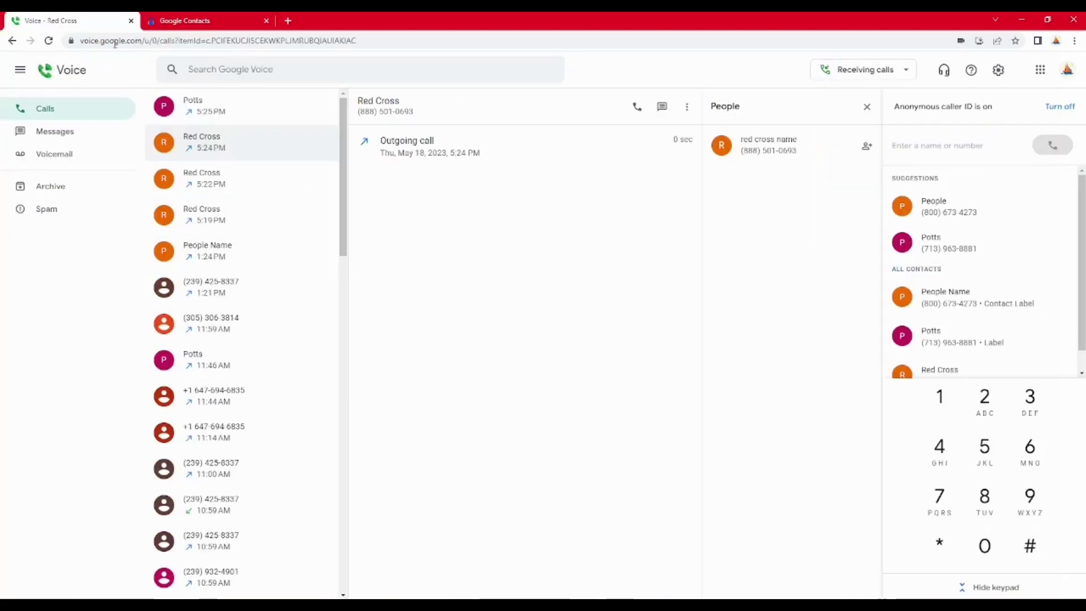
click(20, 70)
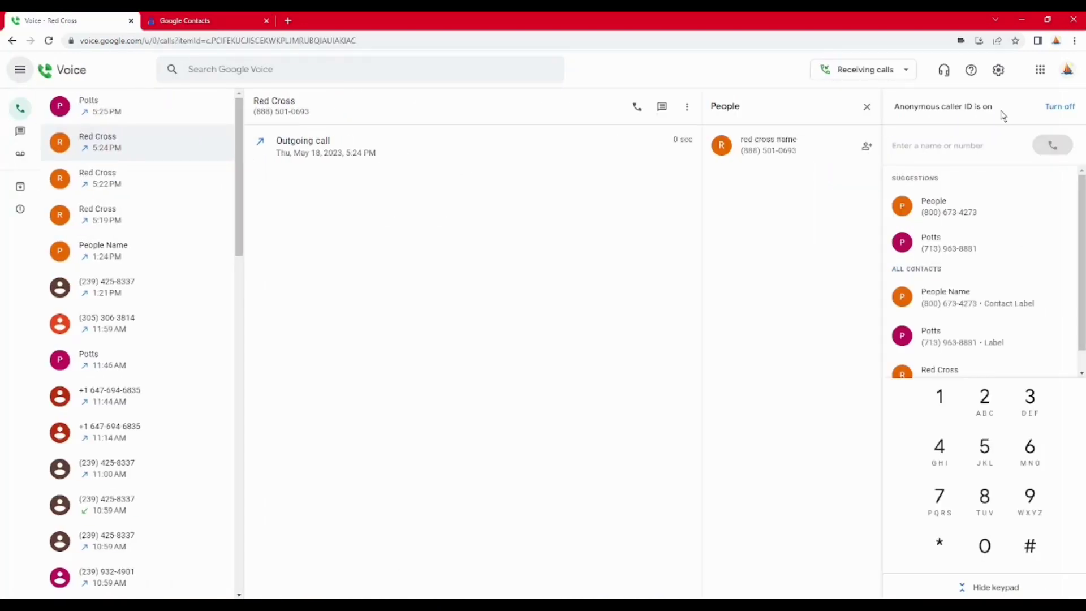
click(1040, 69)
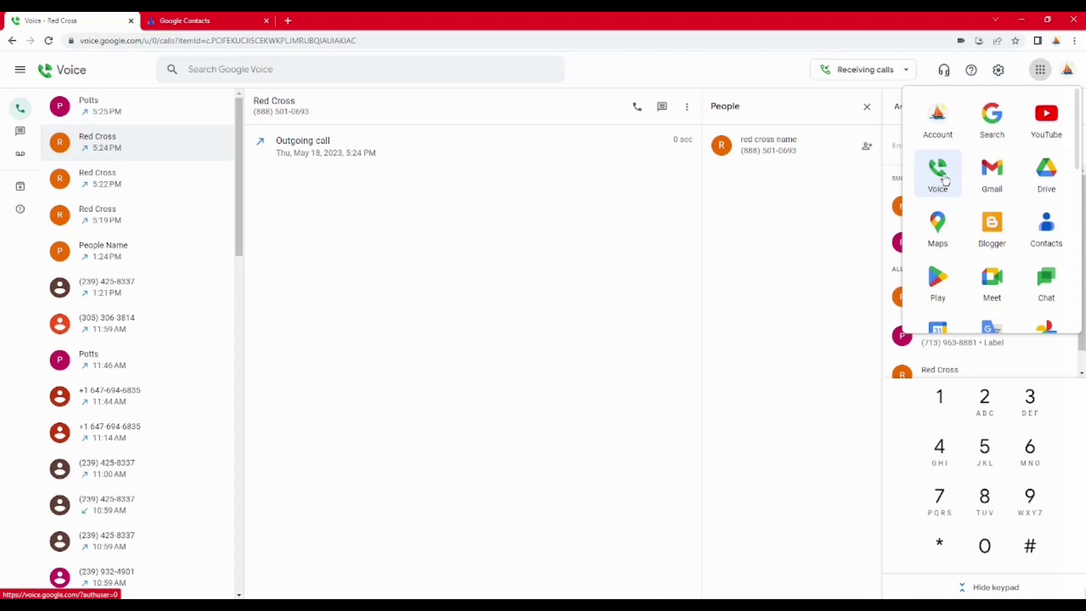
click(786, 206)
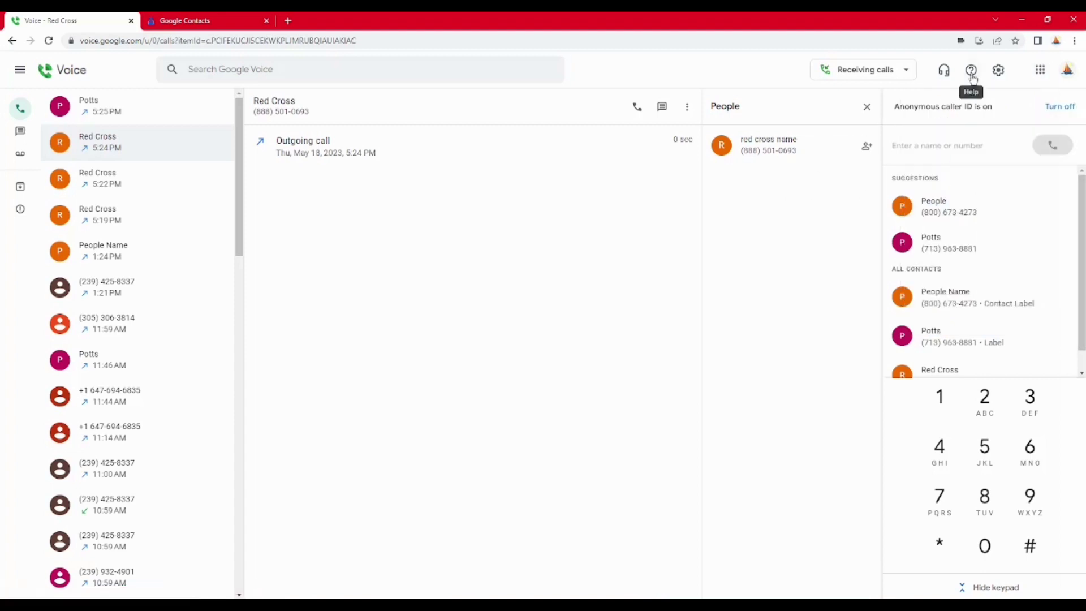
Step: Turn Do not disturb on and back off in the call availability options
click(905, 70)
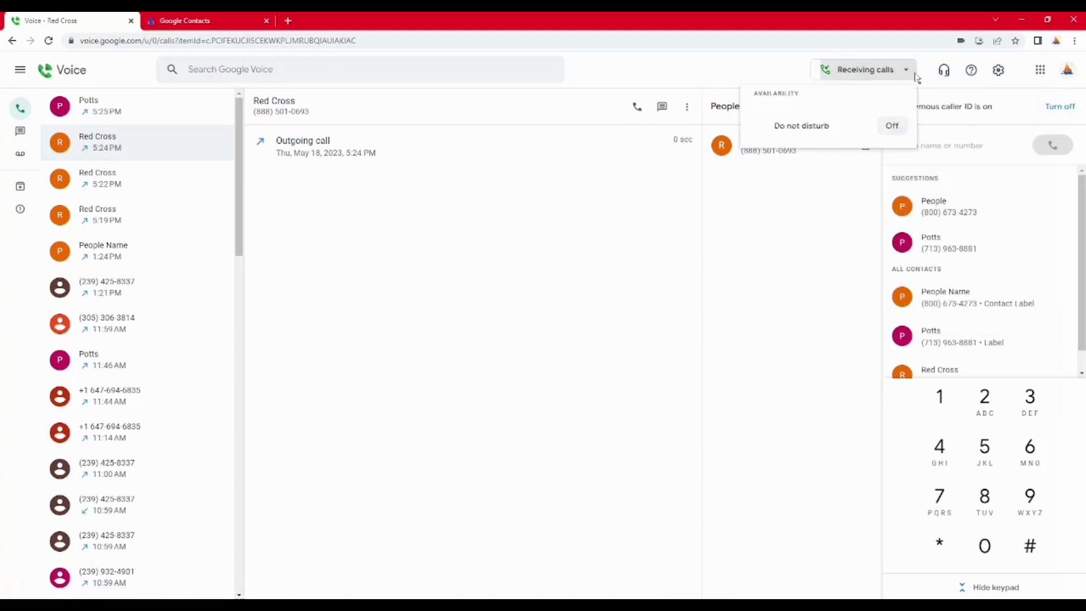
click(893, 127)
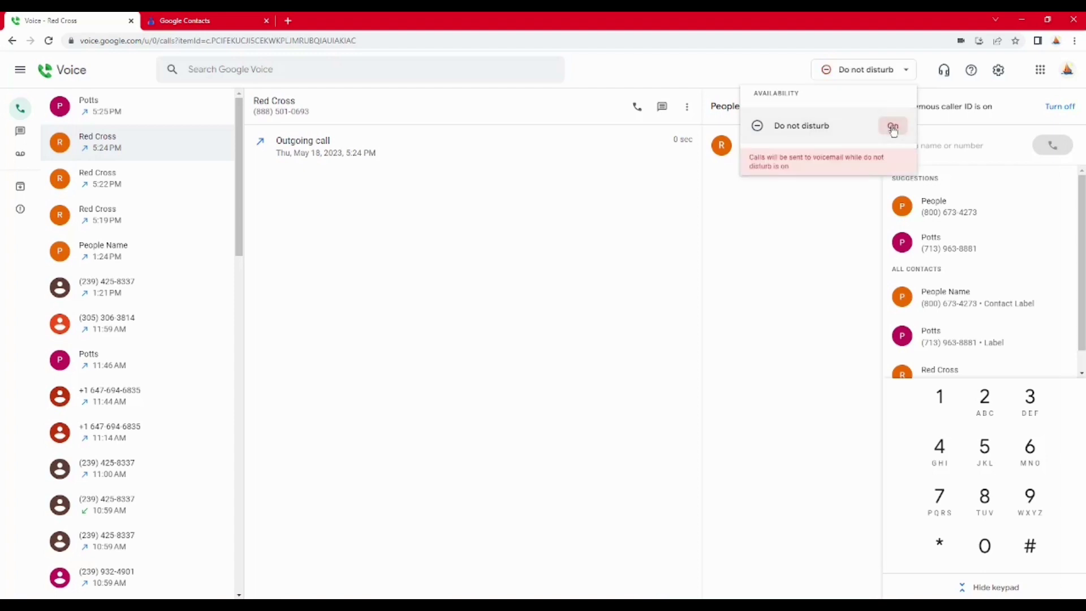
click(892, 128)
click(812, 250)
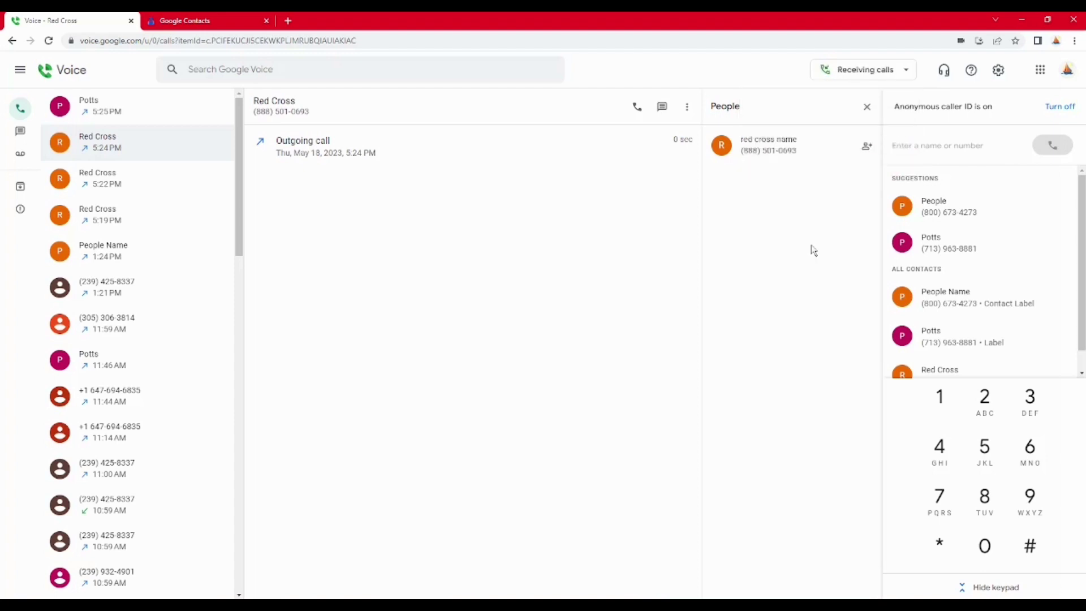
Step: Test the speaker and ringing outputs in the Google Voice audio device settings
click(943, 70)
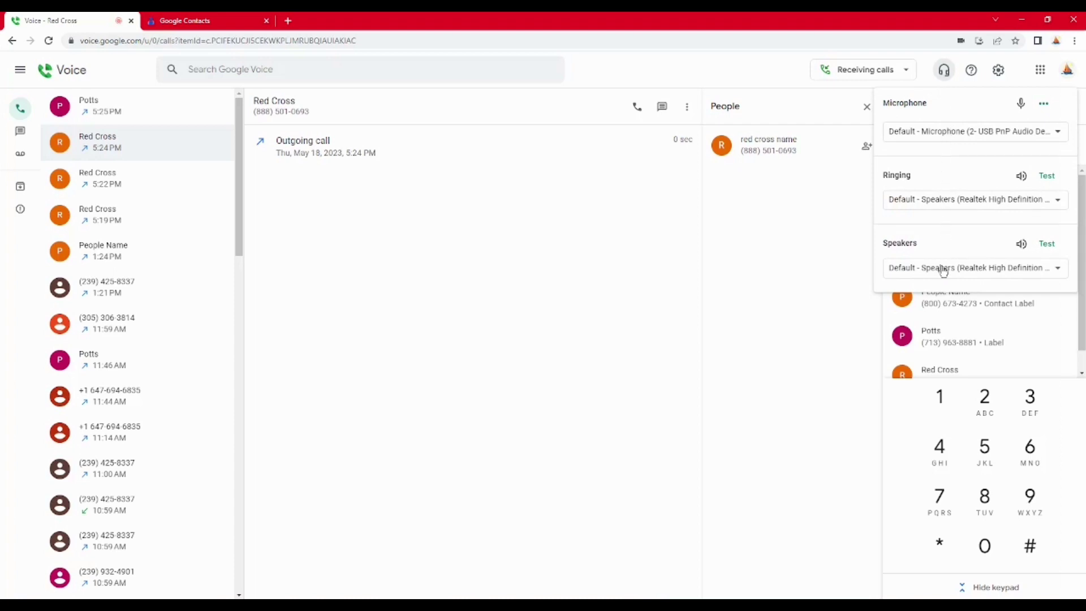
click(1049, 246)
click(1046, 177)
click(758, 260)
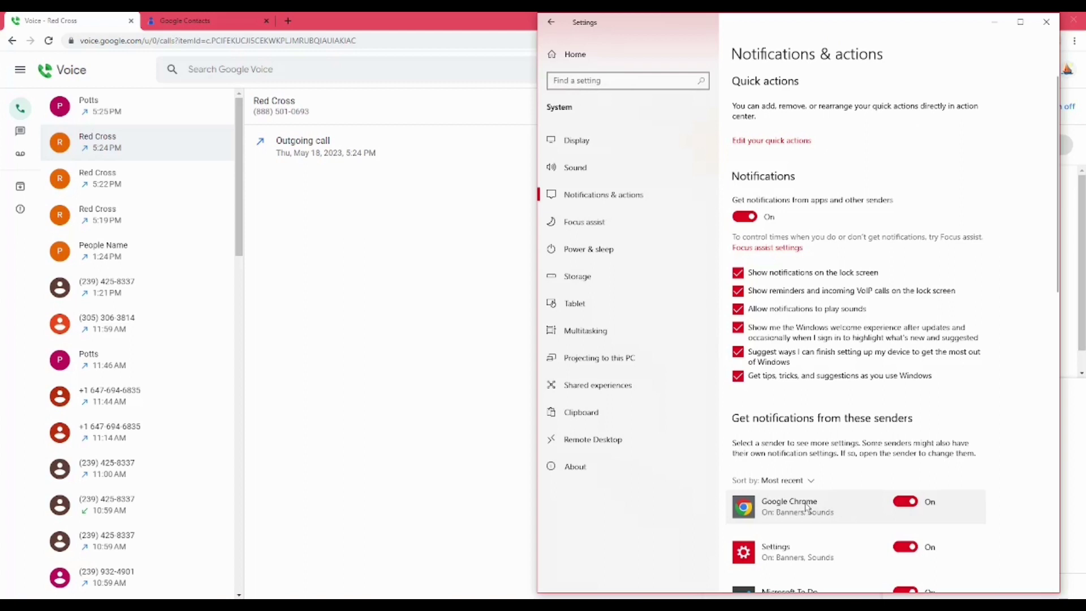
Step: In Windows Settings, review the notification options for Google Chrome and the Sound page's input, advanced and related settings
click(779, 514)
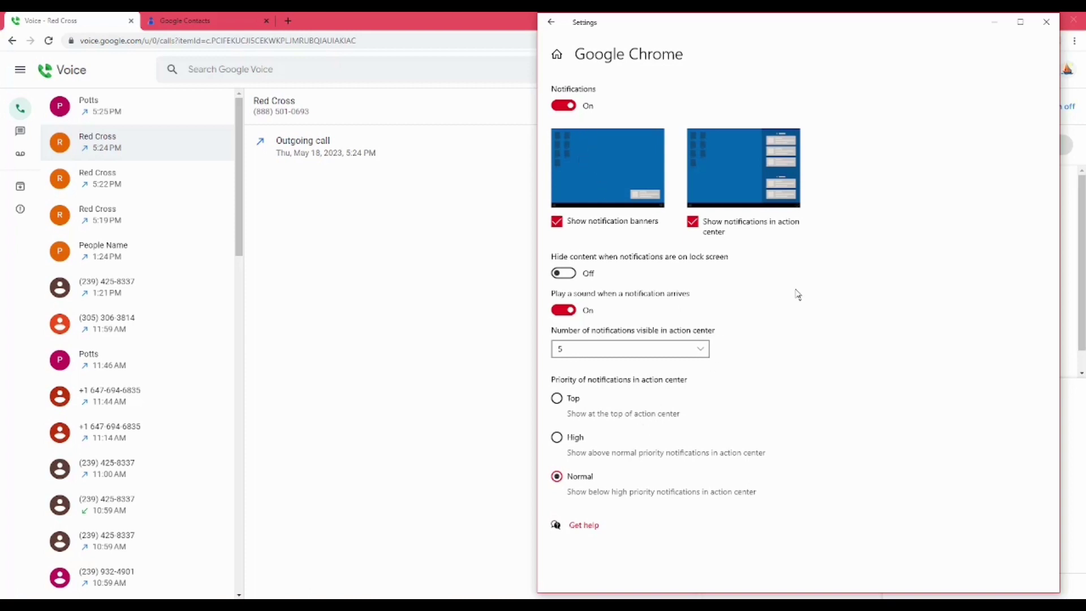
click(994, 22)
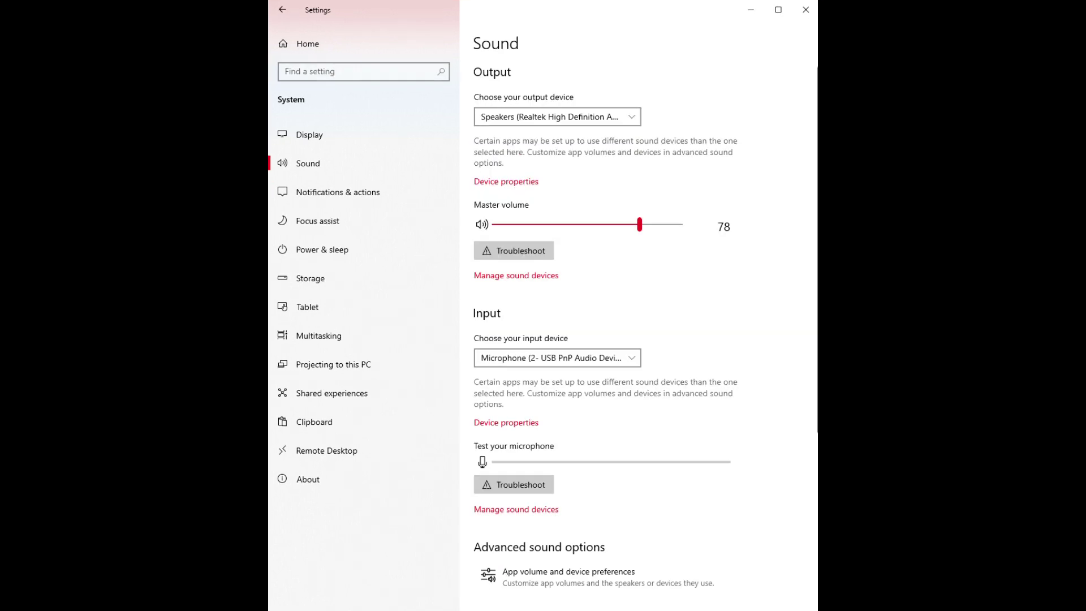
scroll(639, 317, down, 5)
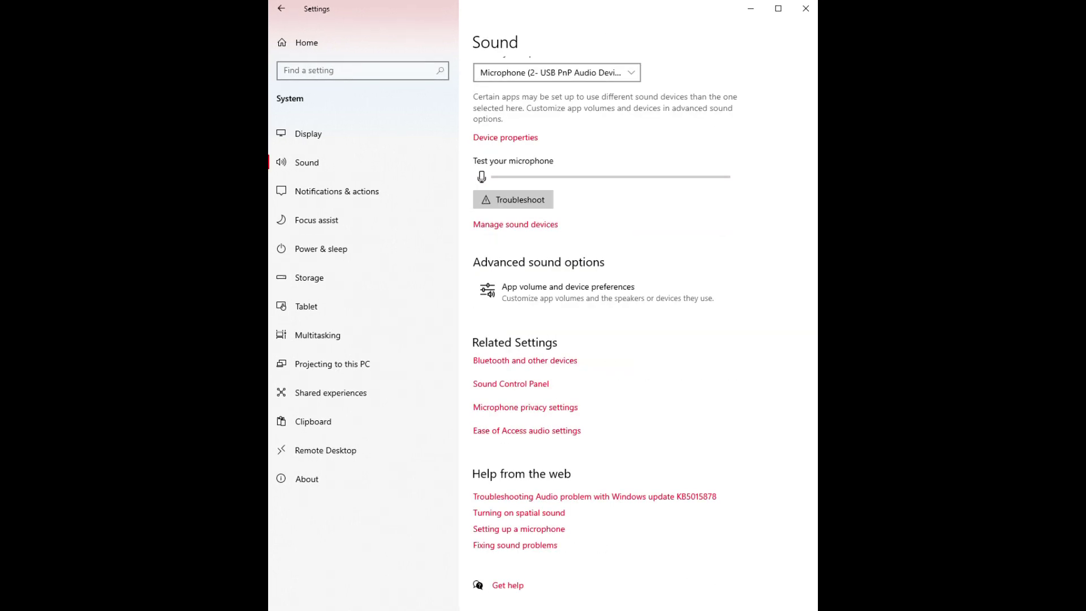